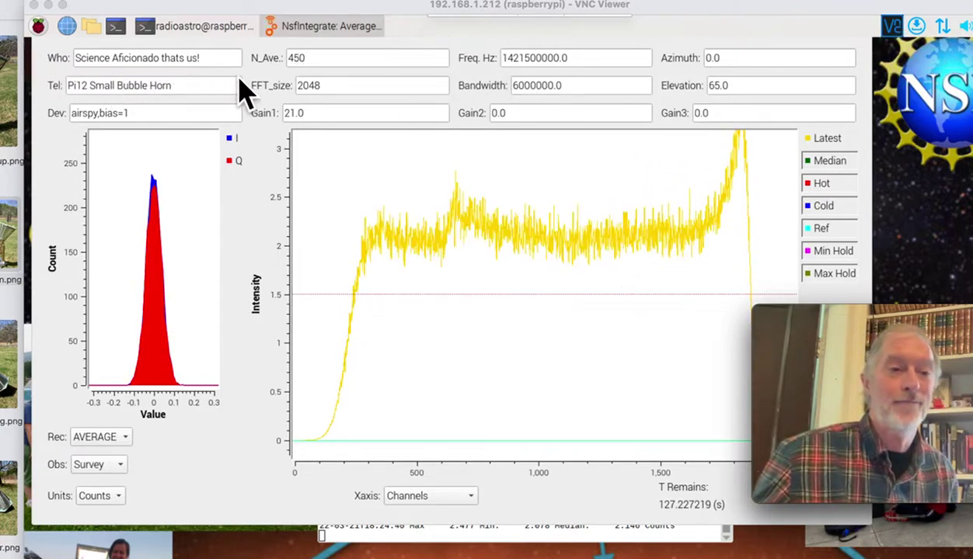
Look through the horn antenna photos in Preview, then return to the telescope software.
click(14, 97)
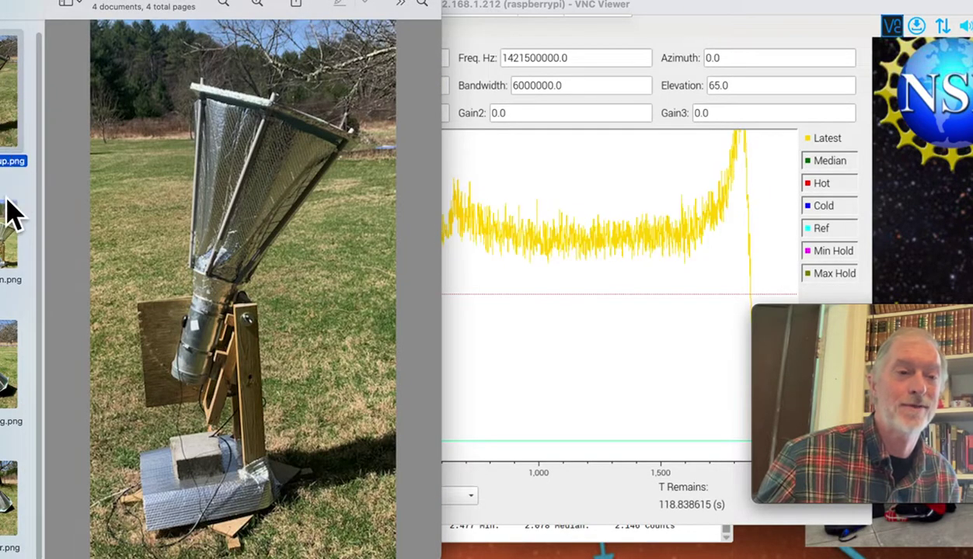
click(15, 224)
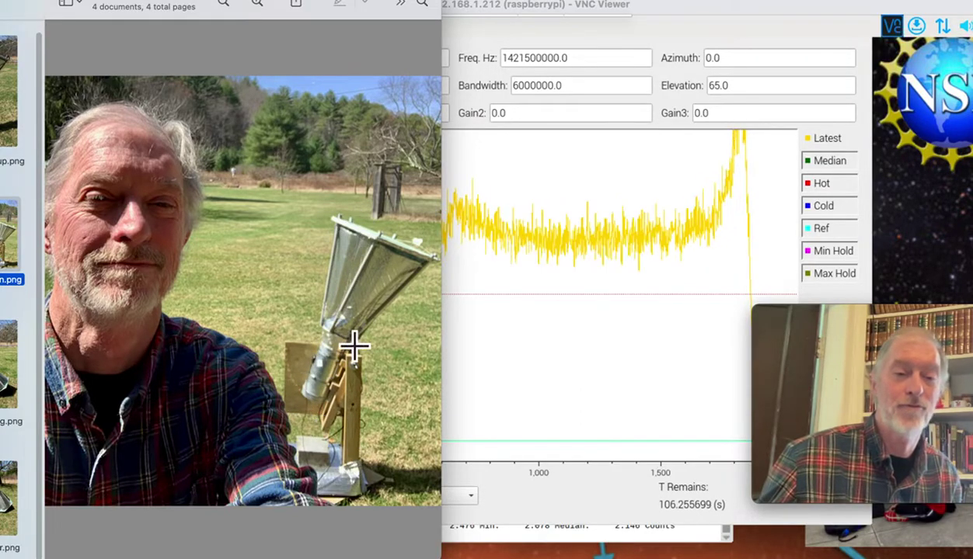
click(10, 101)
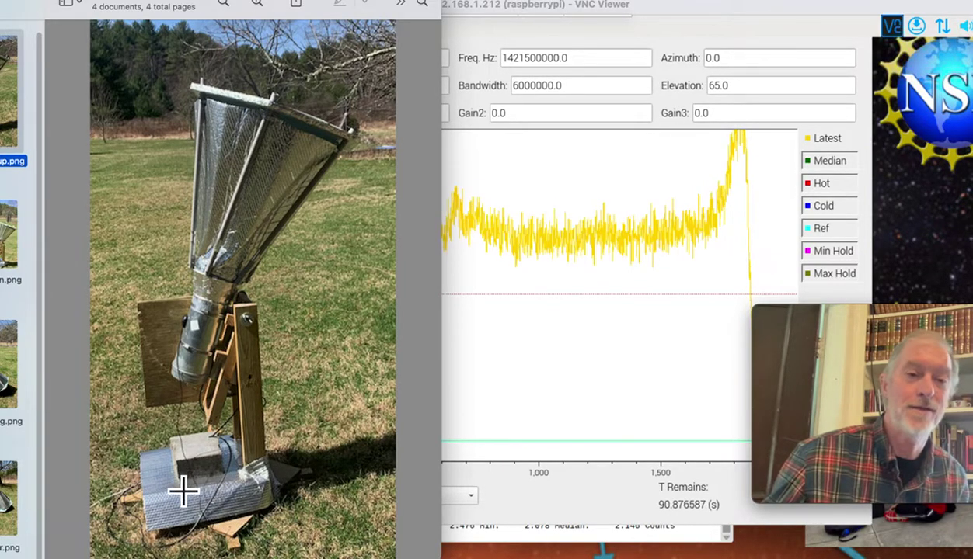
click(526, 402)
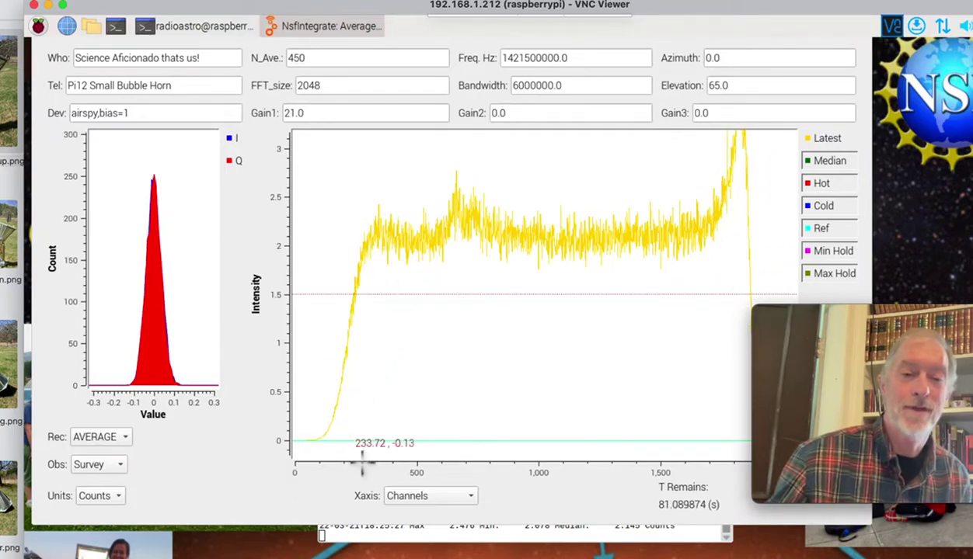
Plot the spectrum against Frequency (MHz) and overlay the Median curve.
click(462, 494)
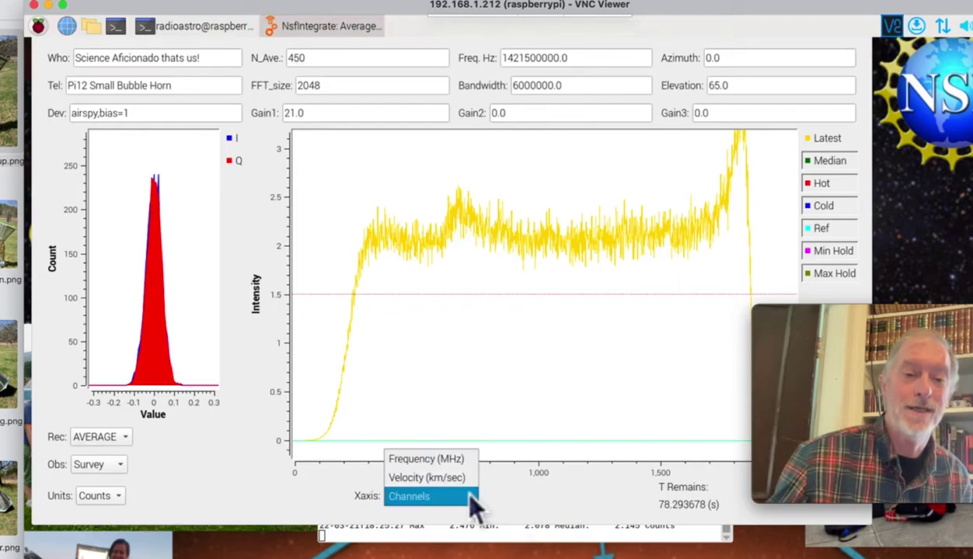
click(457, 460)
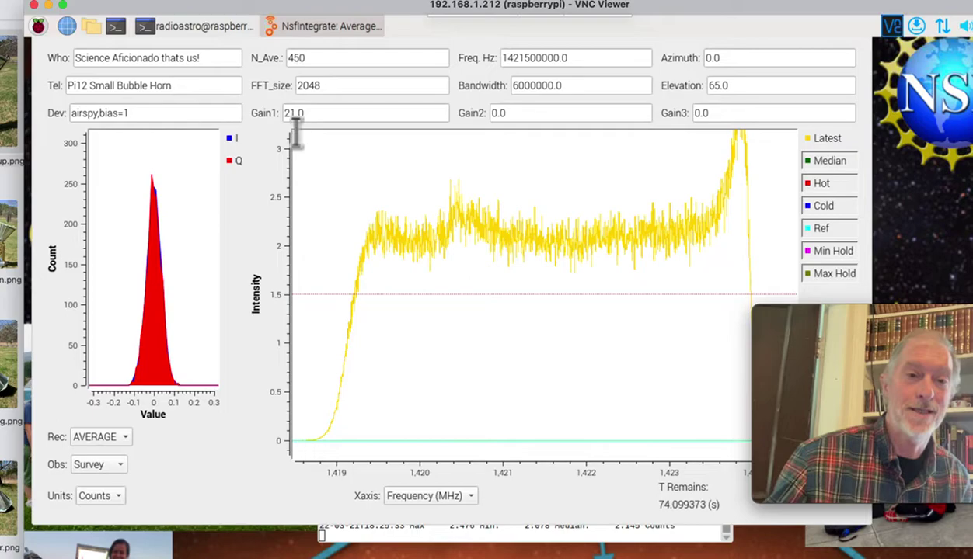
click(814, 159)
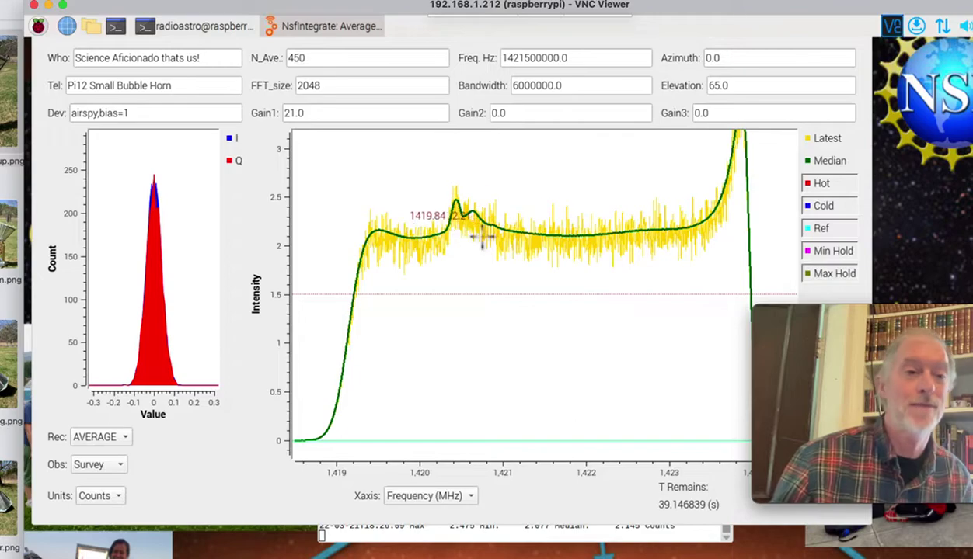
Bring Preview forward and show the horn antenna tilted toward the grass.
click(17, 229)
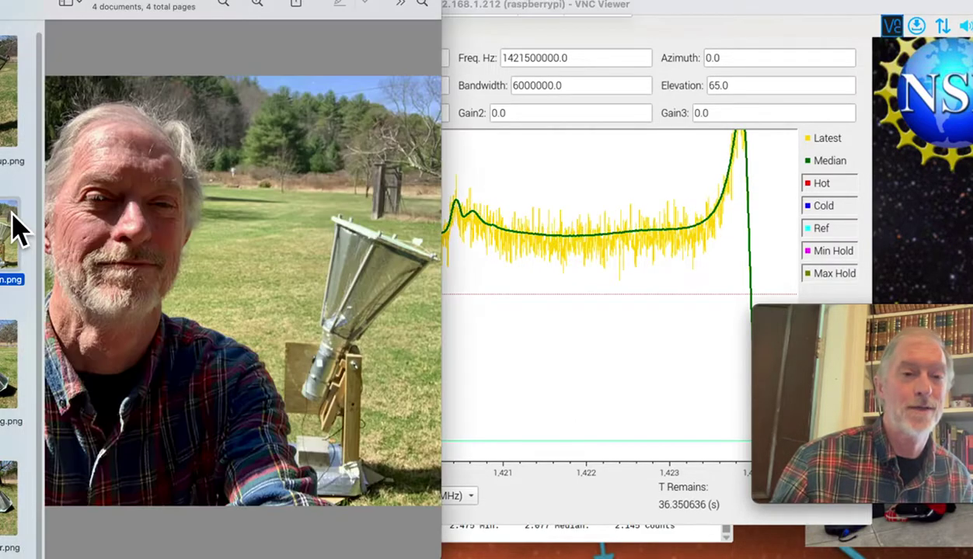
click(8, 365)
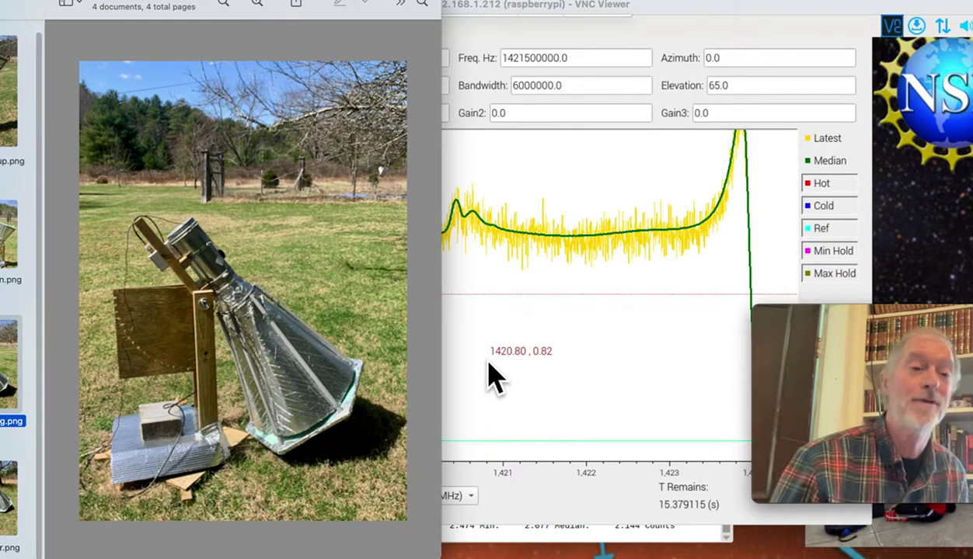
Overlay the red Hot spectrum, zoom the plot to fit it, and open the Units list.
click(582, 47)
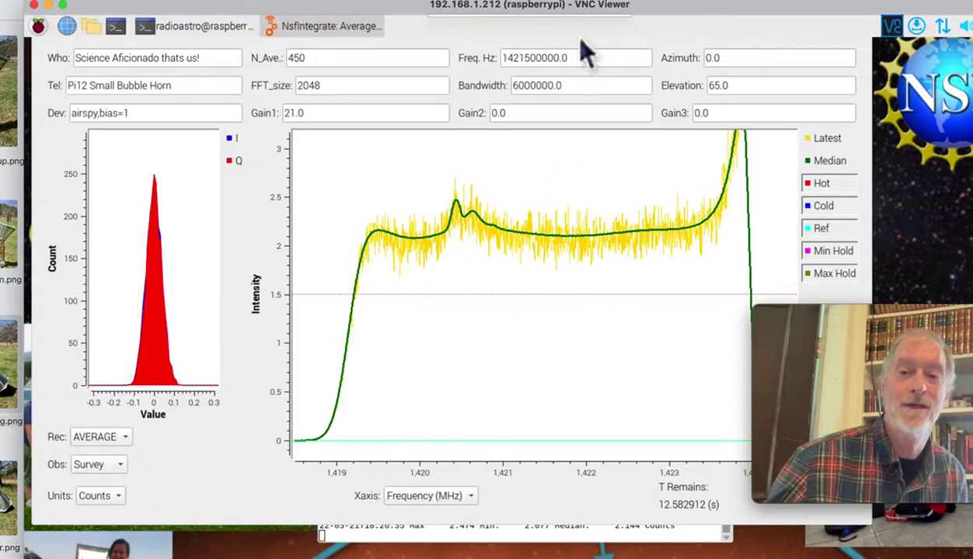
click(828, 183)
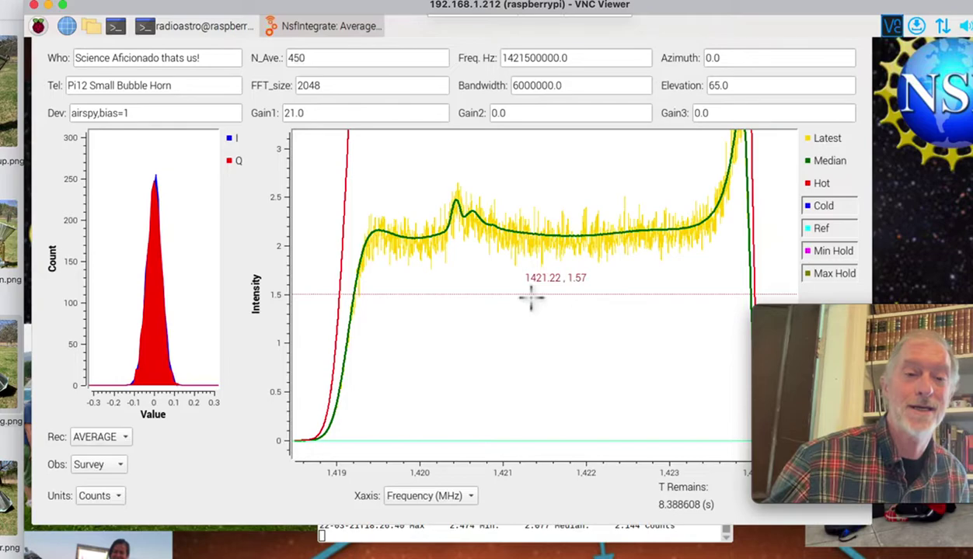
scroll(531, 296, up, 4)
scroll(531, 297, down, 5)
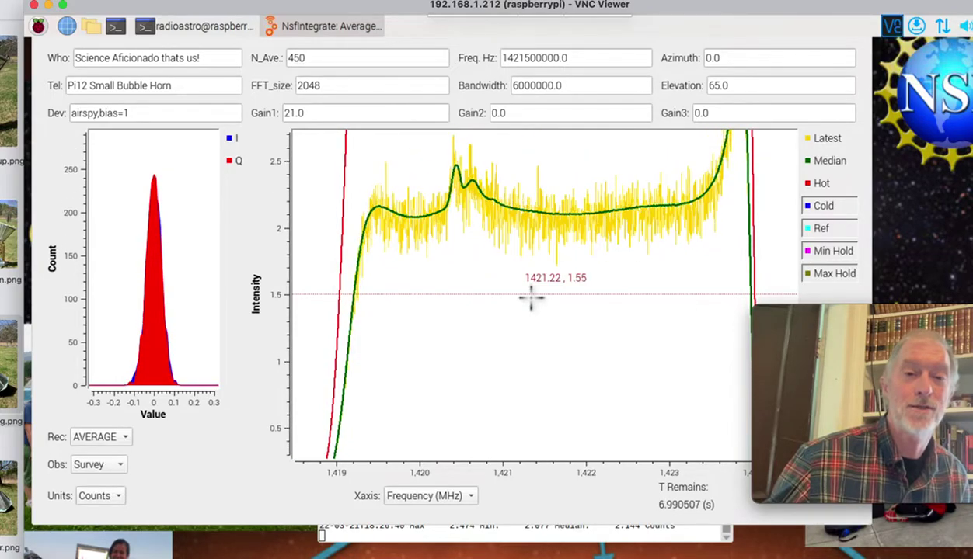
scroll(532, 296, down, 3)
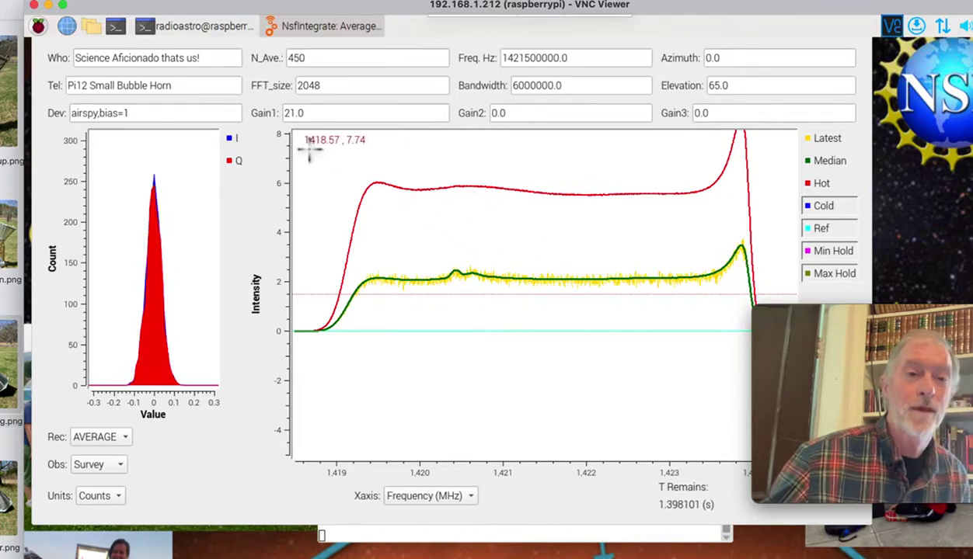
drag(300, 140, 793, 341)
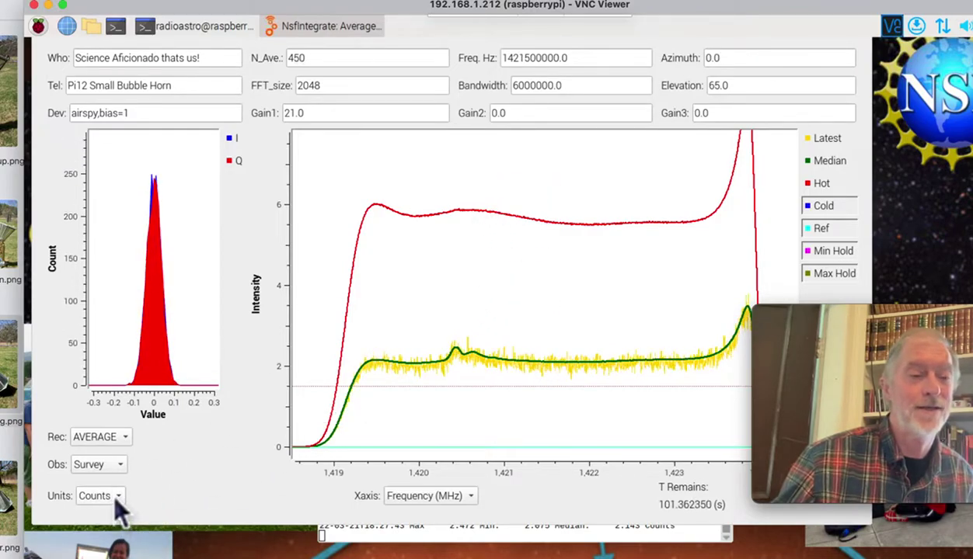
click(115, 502)
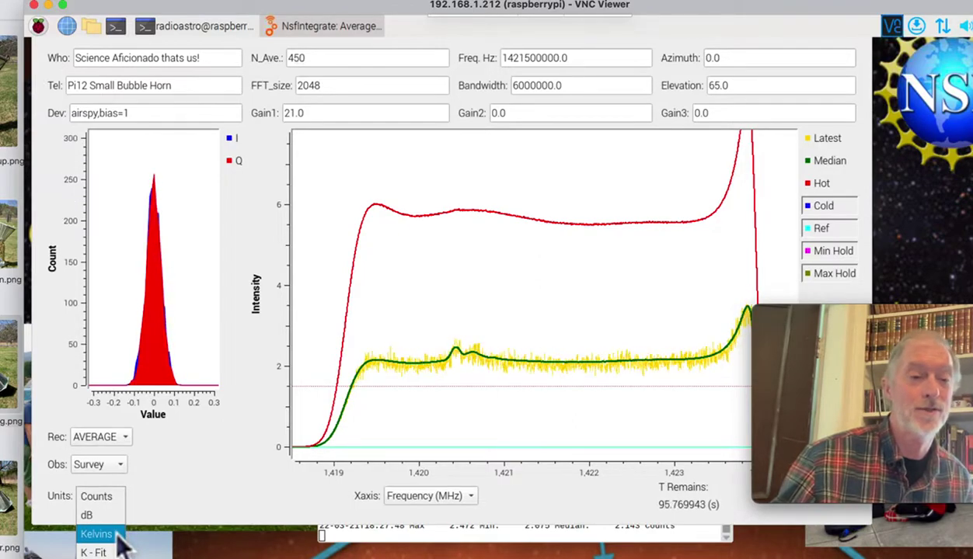
Switch intensity units to Kelvins and hide the yellow Latest trace.
click(118, 536)
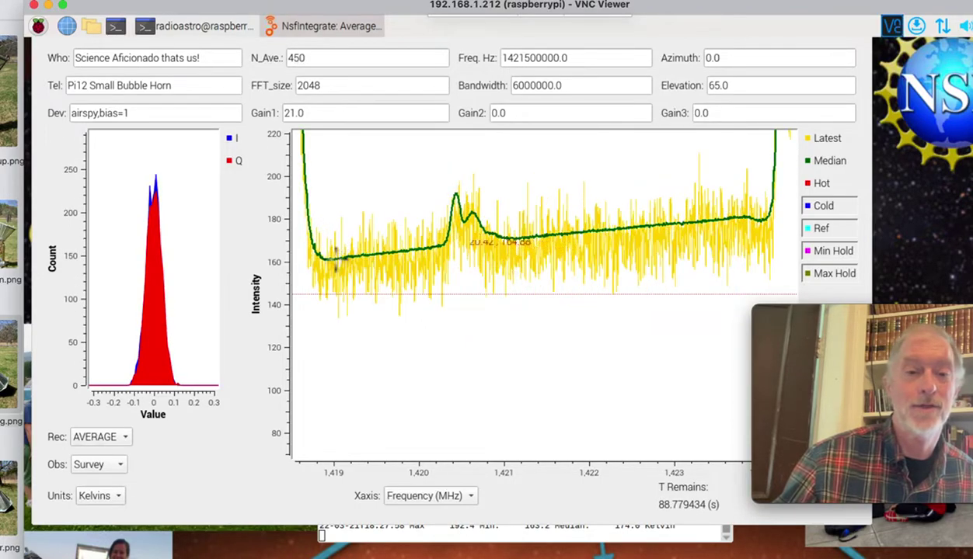
click(826, 142)
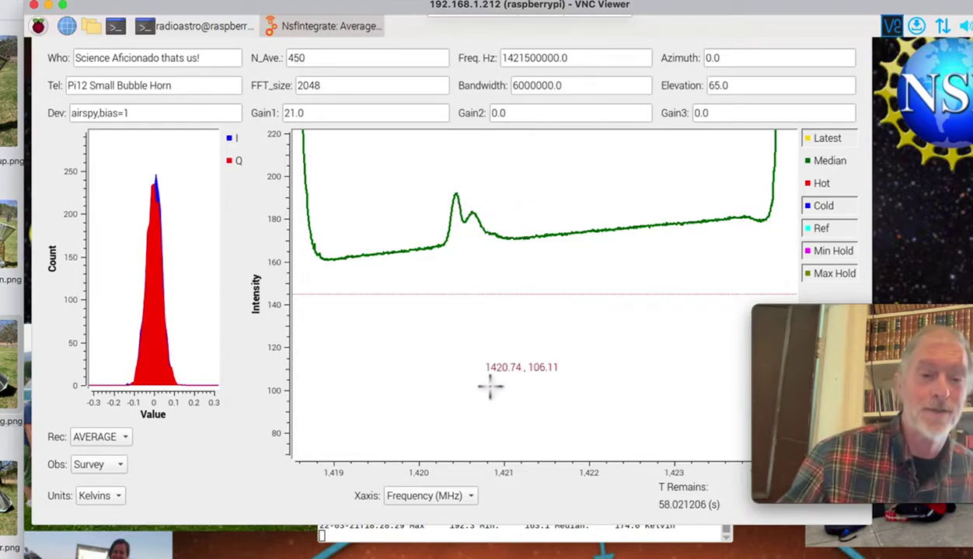
Set Units to K - Fit and the x-axis to Velocity (km/sec).
click(118, 496)
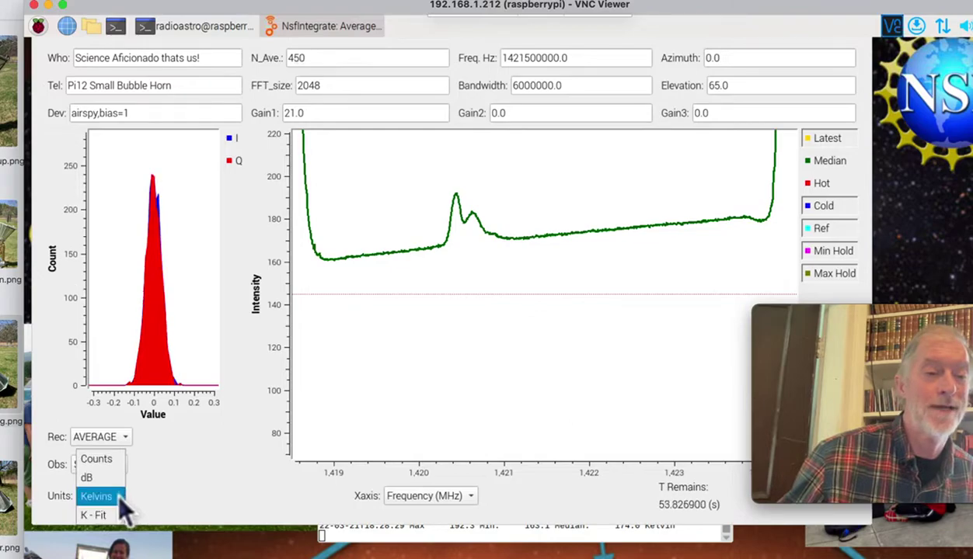
click(113, 516)
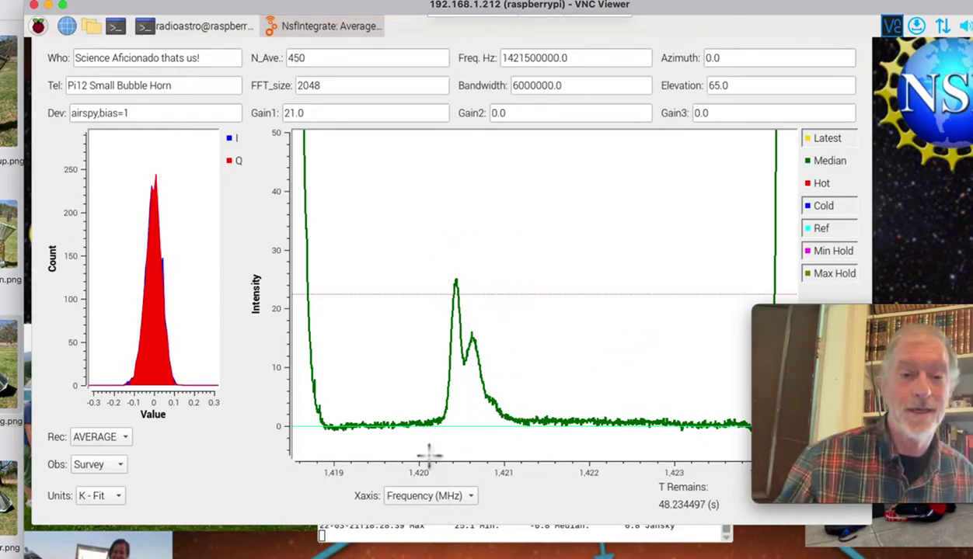
click(466, 495)
click(435, 515)
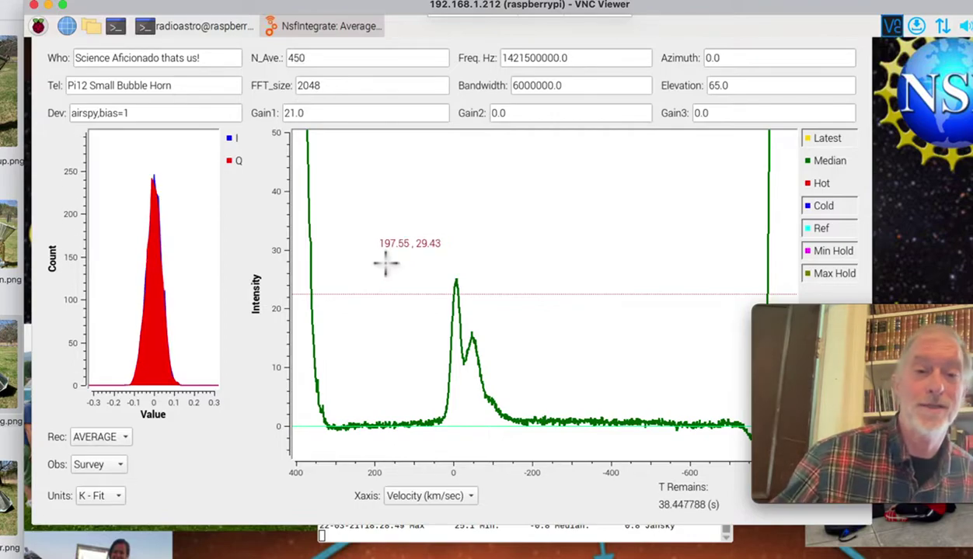
Zoom on the double hydrogen-line peak, about +150 to −250 km/sec.
drag(389, 259, 563, 437)
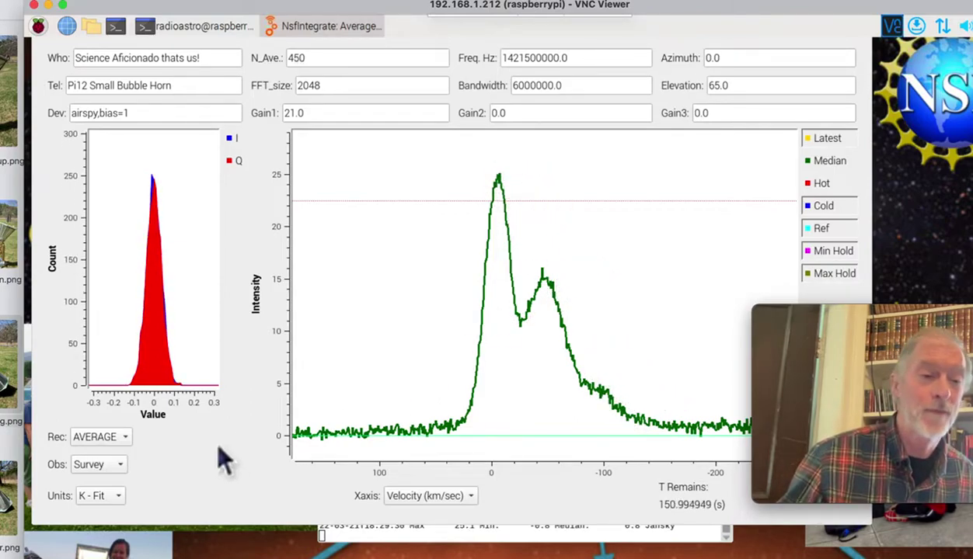
Overlay the cyan Ref spectrum on the median curve and dismiss the Mail window.
click(835, 228)
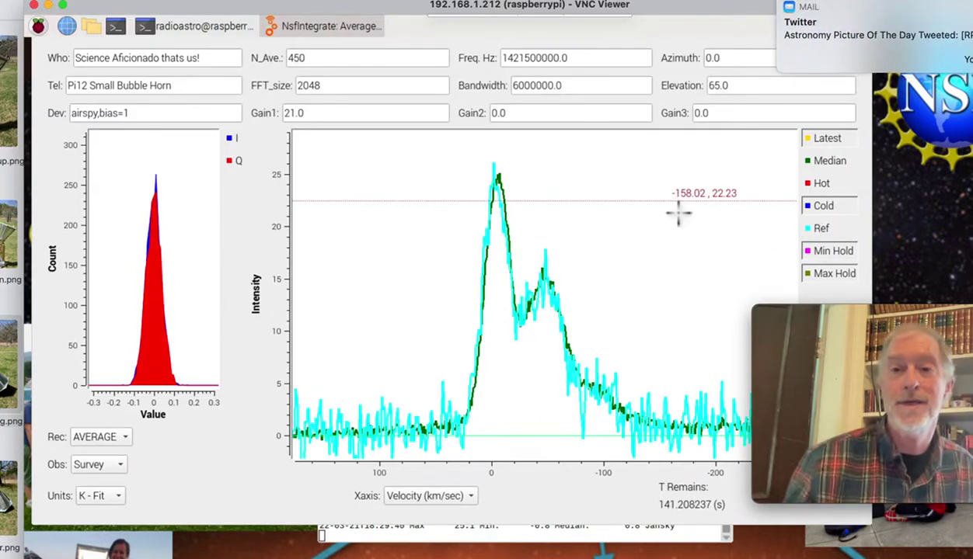
click(872, 28)
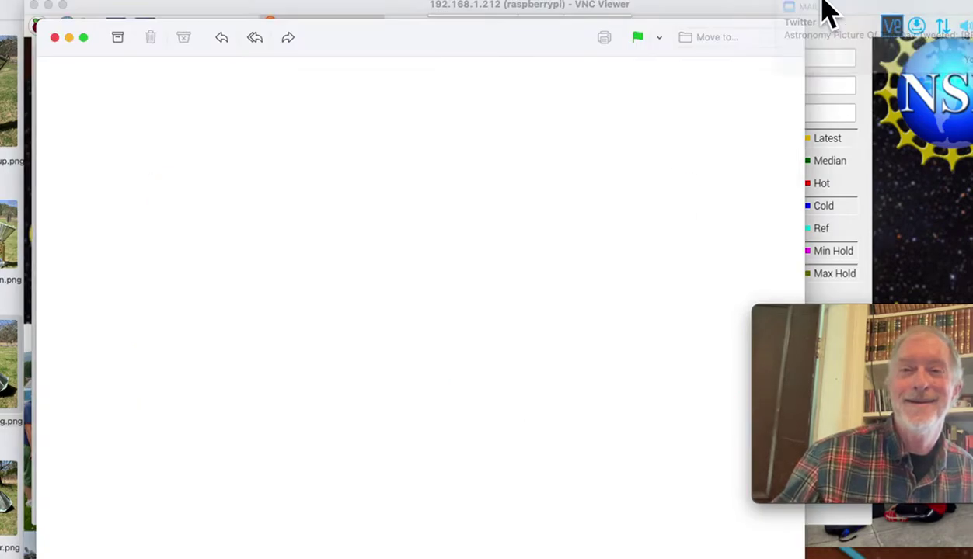
click(55, 37)
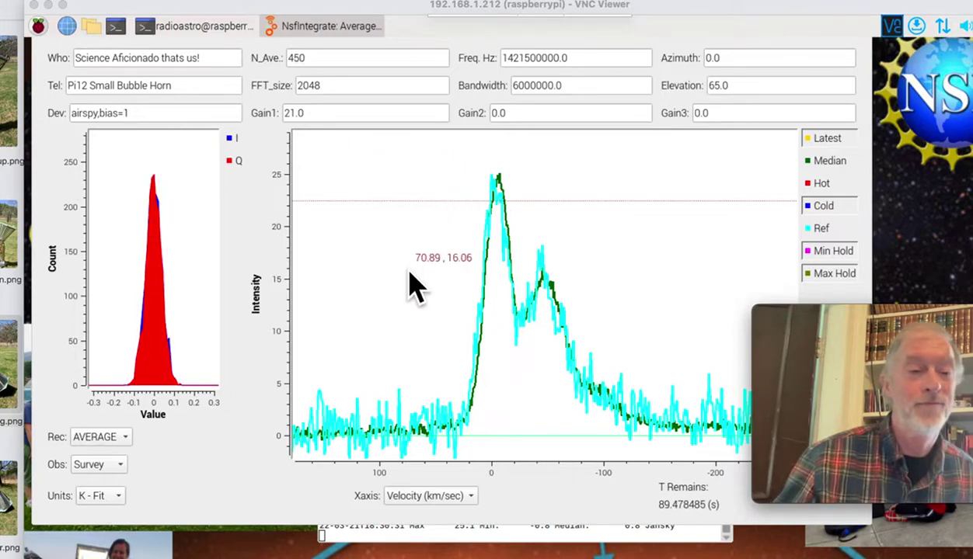
View the upright and wide horn setup photos in Preview, then return to NsfIntegrate.
click(14, 338)
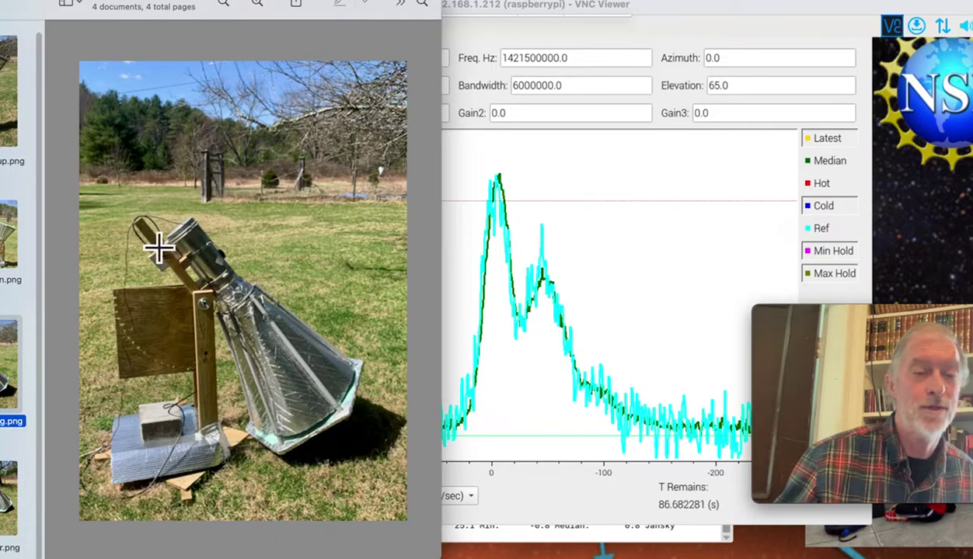
click(12, 129)
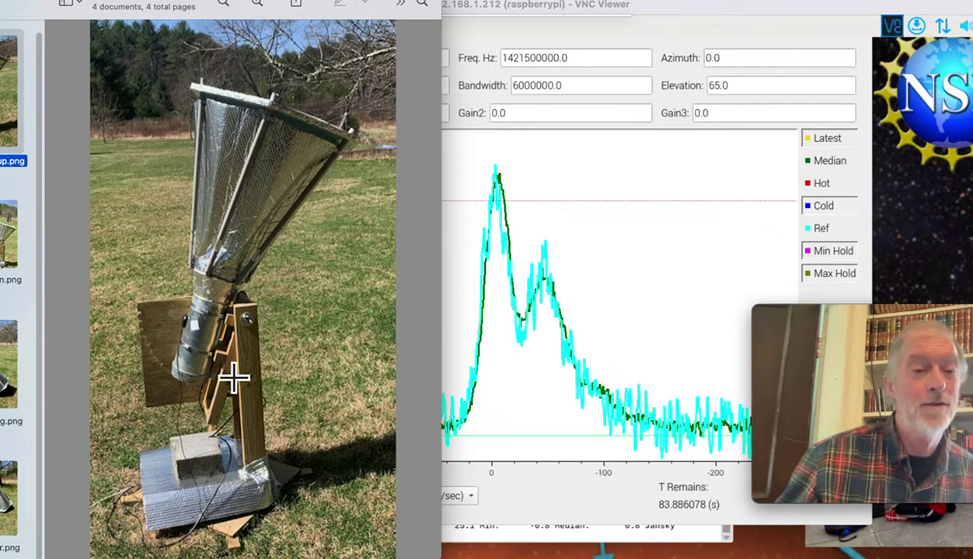
click(11, 498)
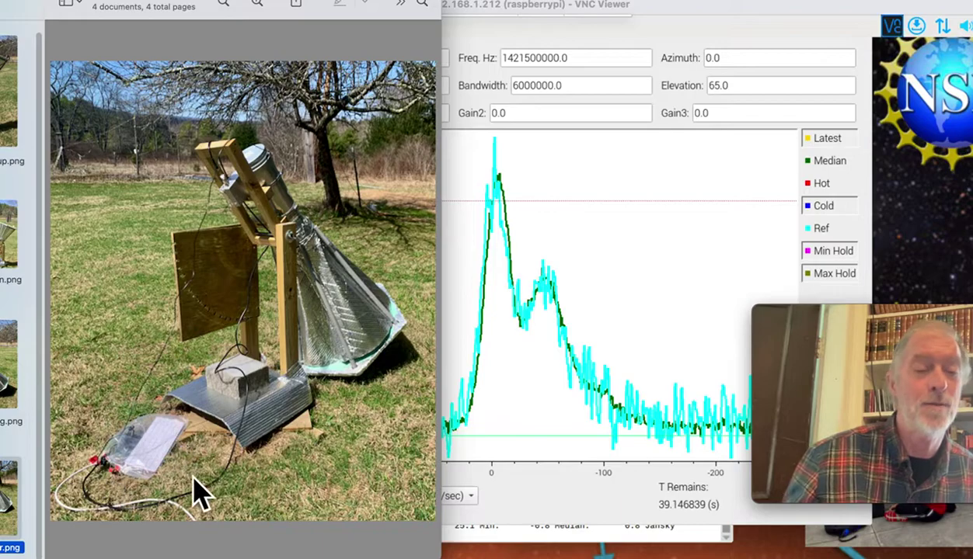
click(555, 179)
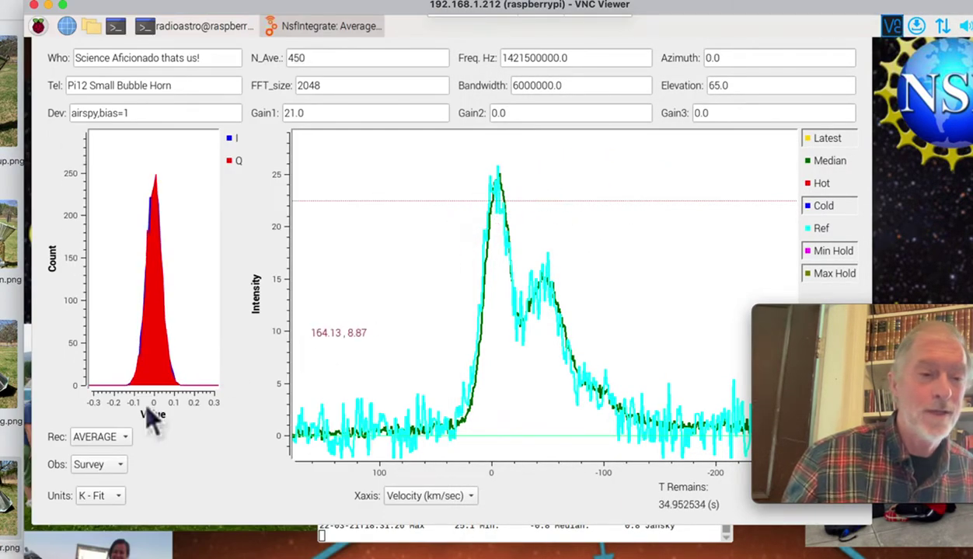